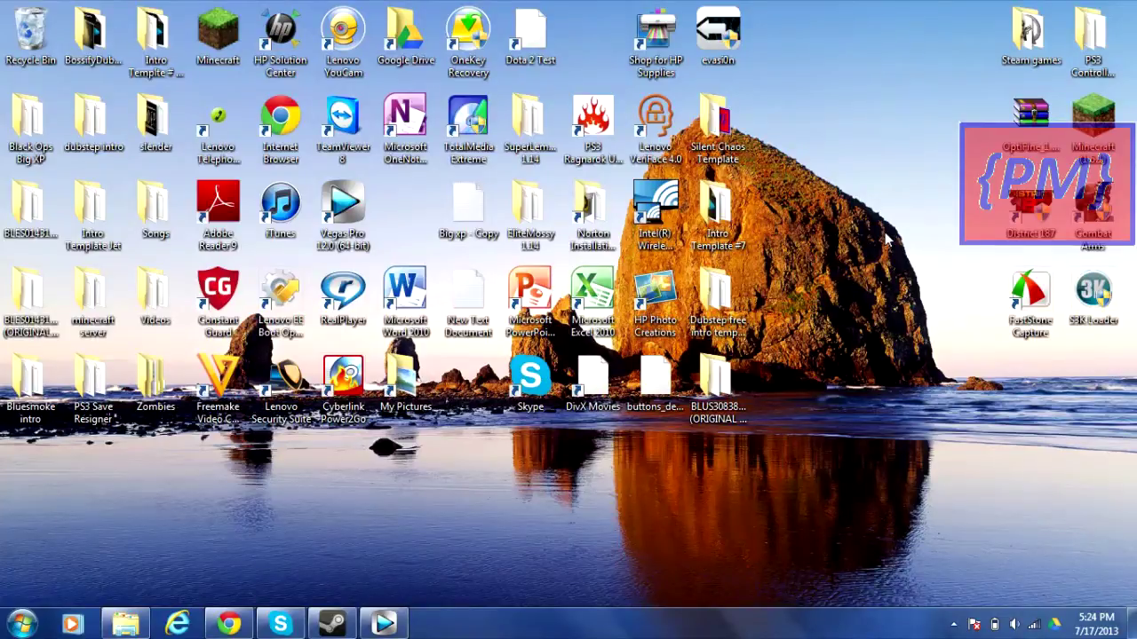
# - Open the PS3 Controller settings folder from the desktop to reveal DS3 Tool and Xpadder
pyautogui.doubleClick(1091, 46)
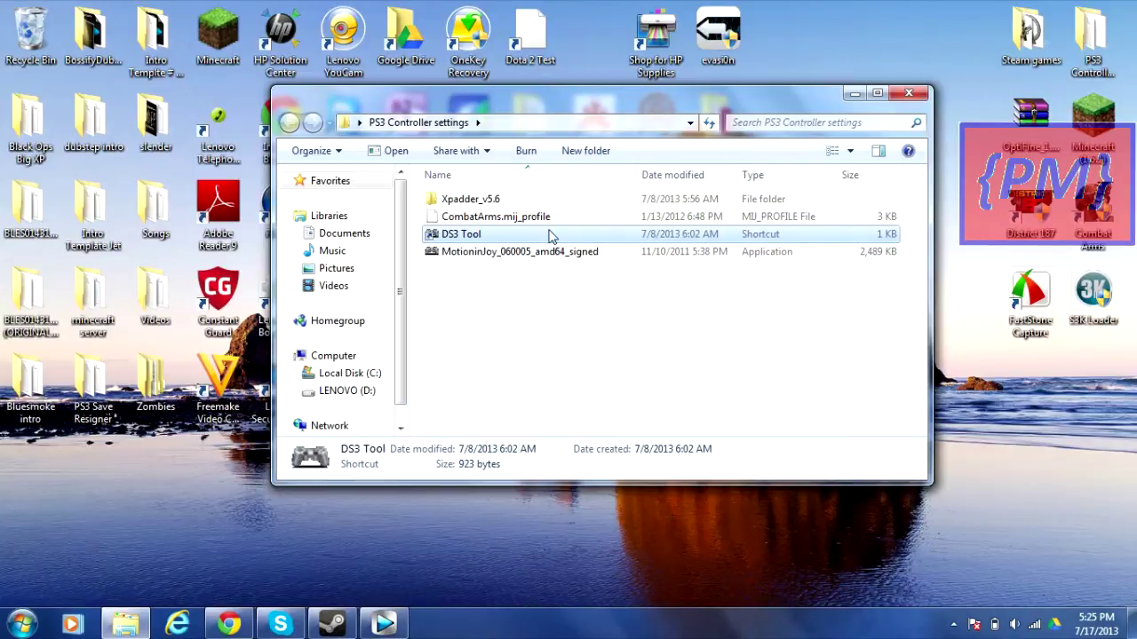
# - Launch DS3 Tool, close the folder window, and start loading a saved custom mapping profile
pyautogui.doubleClick(522, 236)
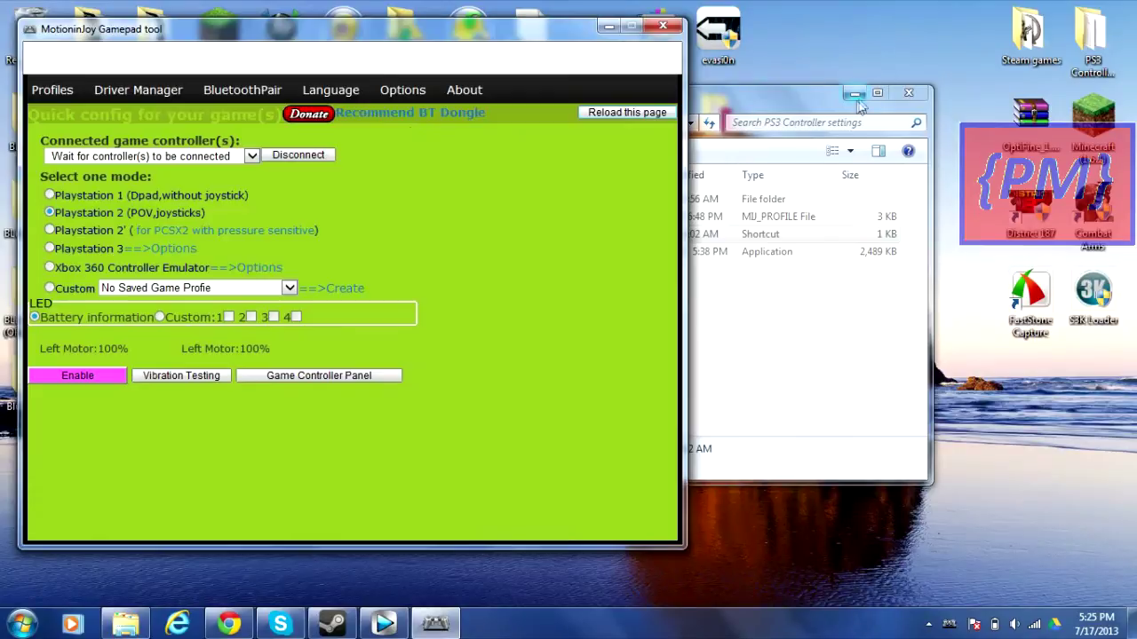
pyautogui.click(817, 89)
pyautogui.click(855, 93)
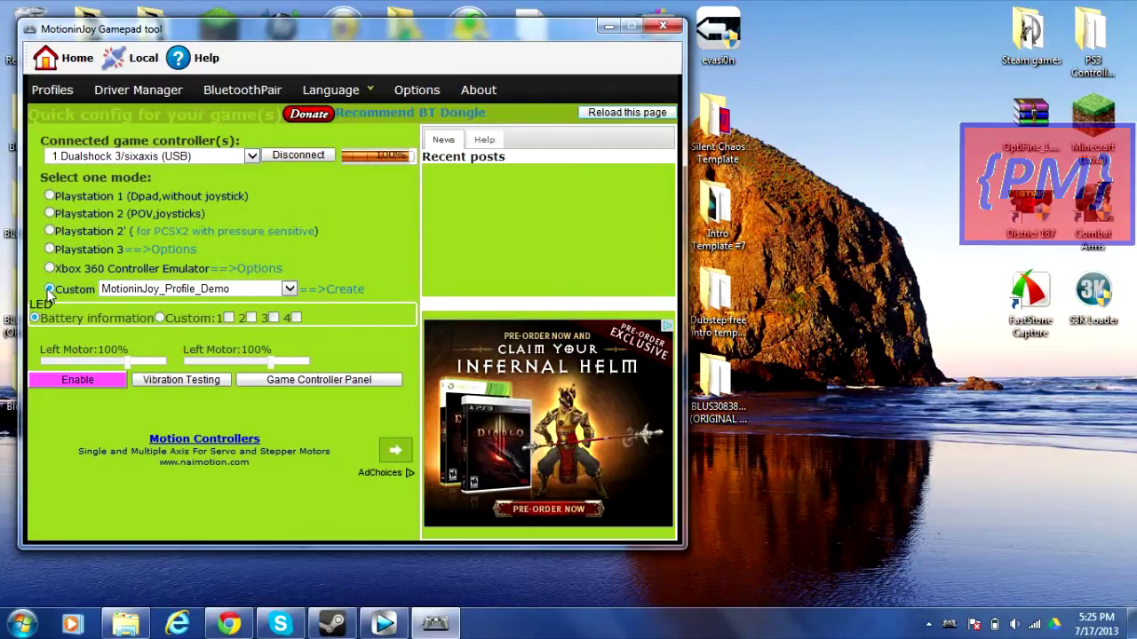
pyautogui.click(348, 290)
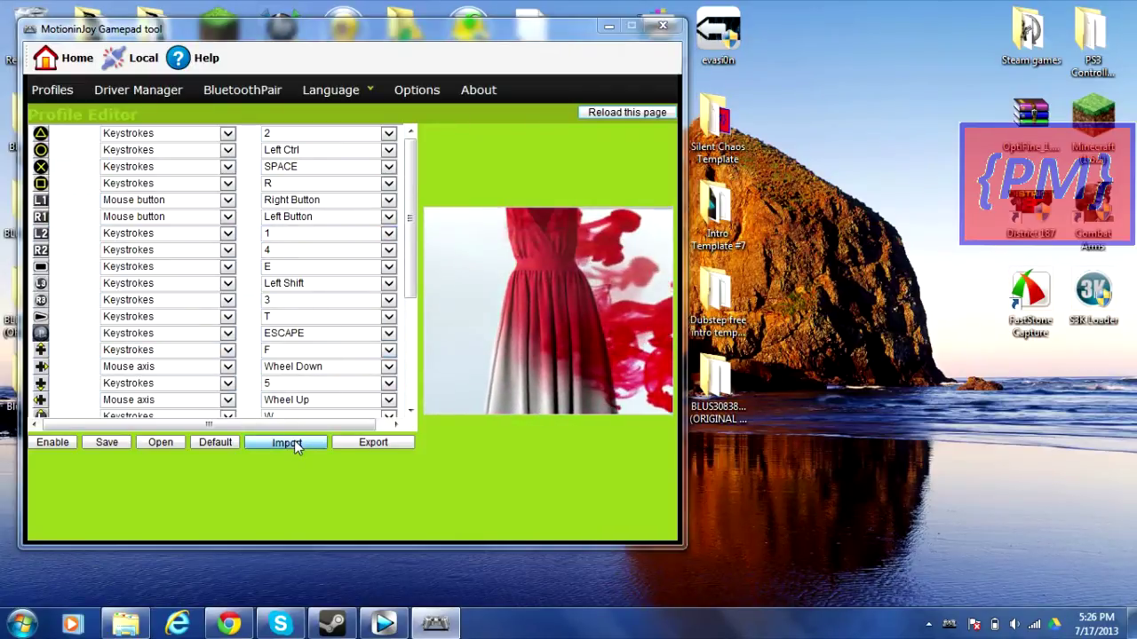
pyautogui.click(286, 442)
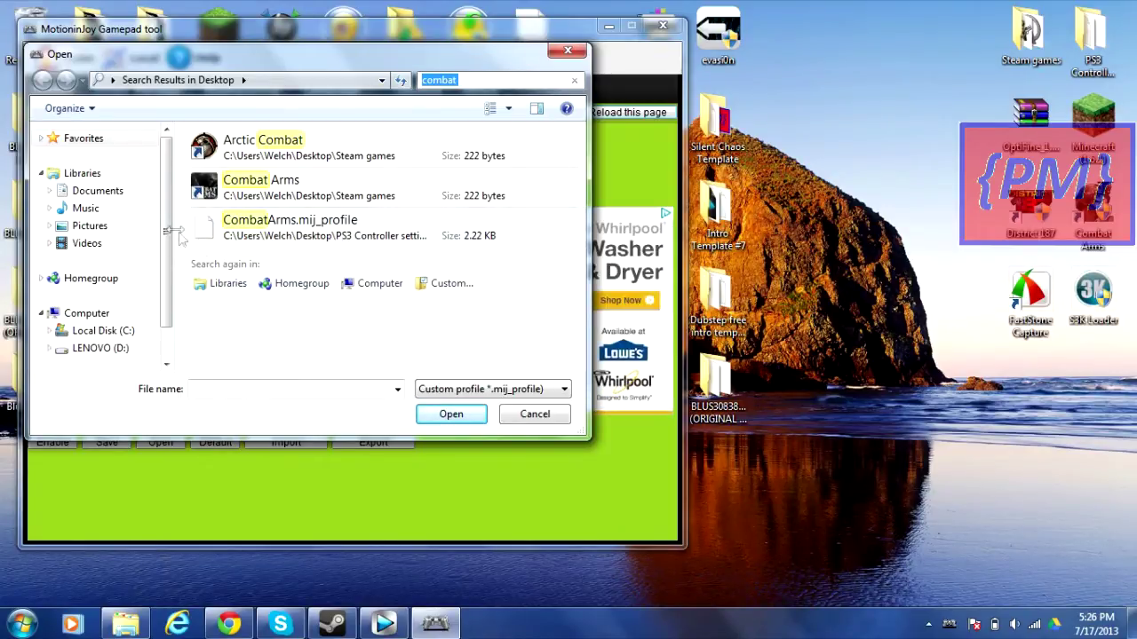
pyautogui.click(567, 54)
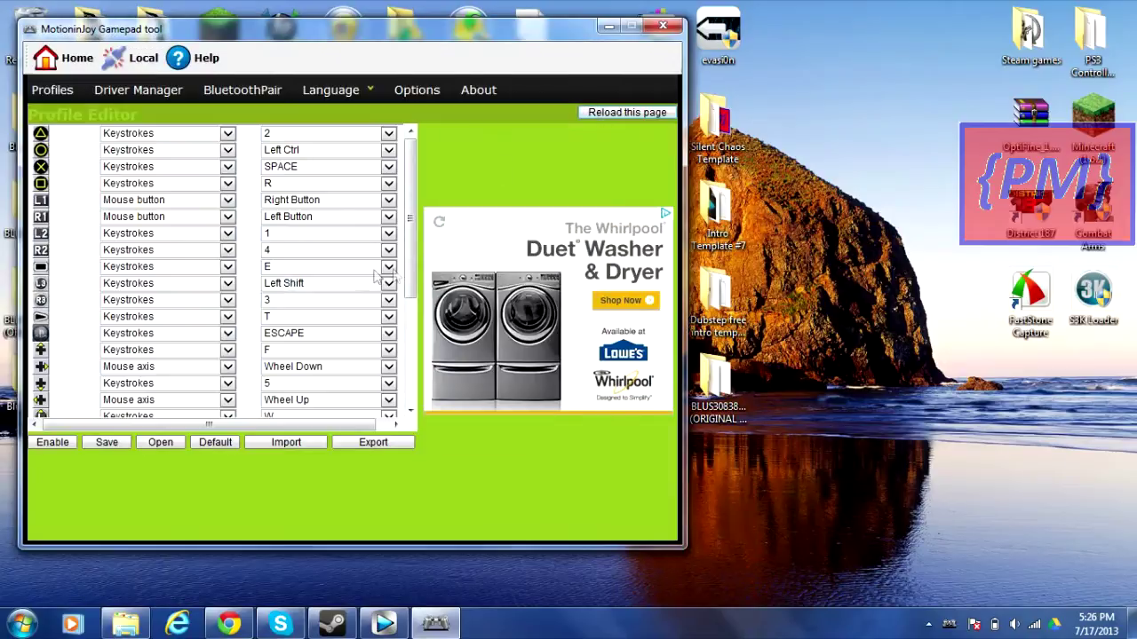
pyautogui.click(363, 254)
pyautogui.click(388, 401)
pyautogui.click(484, 486)
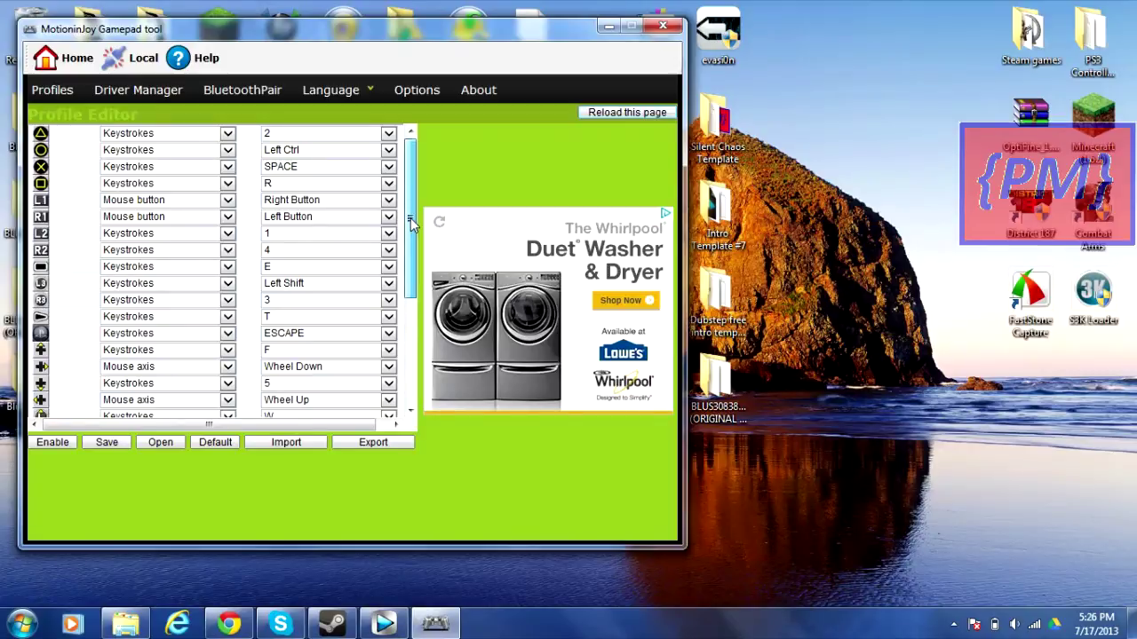
# - Scroll through the button-to-keystroke mapping list, then bring up the Save profile prompt
pyautogui.moveTo(410, 218); pyautogui.dragTo(412, 216)
pyautogui.moveTo(411, 218); pyautogui.dragTo(408, 210)
pyautogui.moveTo(409, 210)
pyautogui.mouseDown()
pyautogui.moveTo(398, 311)
pyautogui.moveTo(412, 218)
pyautogui.mouseUp()
pyautogui.moveTo(419, 213)
pyautogui.mouseDown()
pyautogui.moveTo(417, 300)
pyautogui.moveTo(424, 215)
pyautogui.mouseUp()
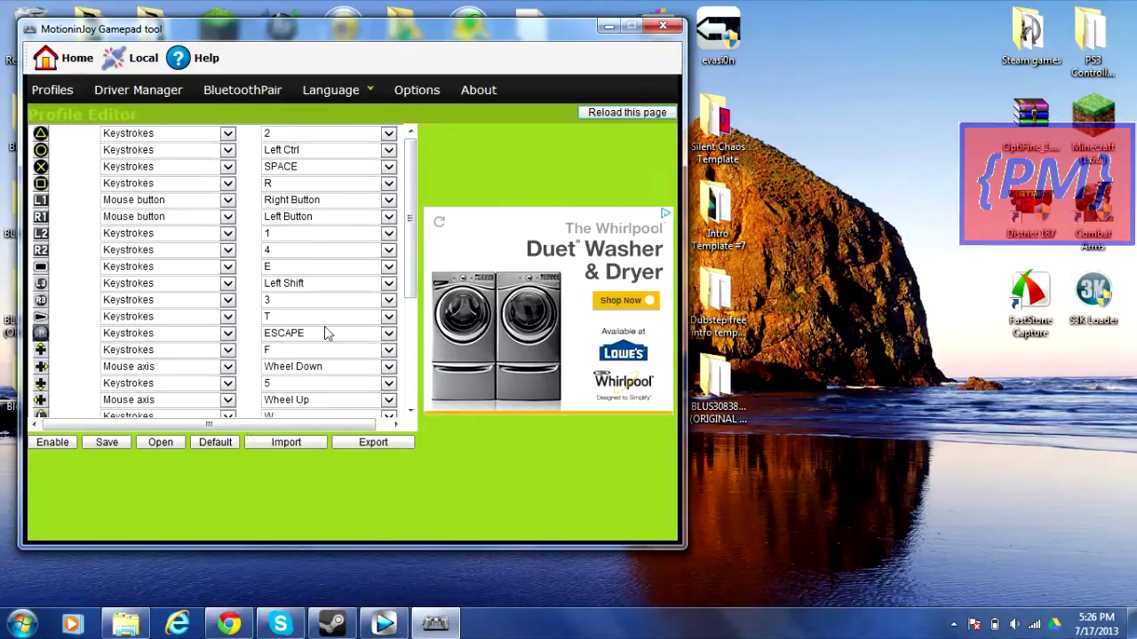
pyautogui.click(106, 442)
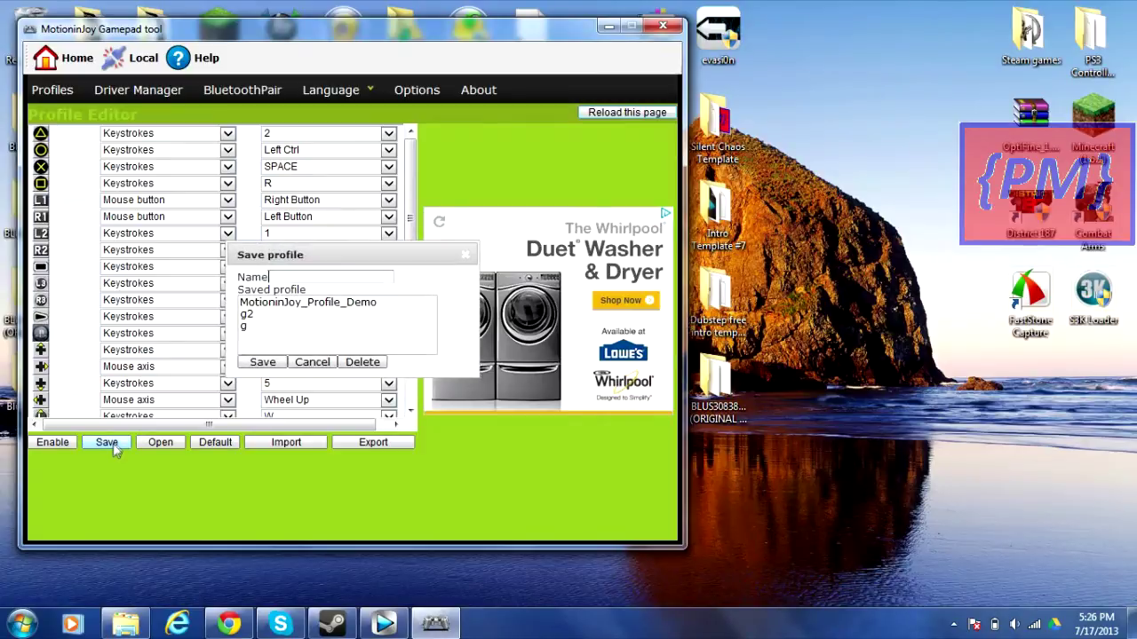
# - Save the mappings under the existing profile name 'g' and enable the custom profile
pyautogui.click(248, 326)
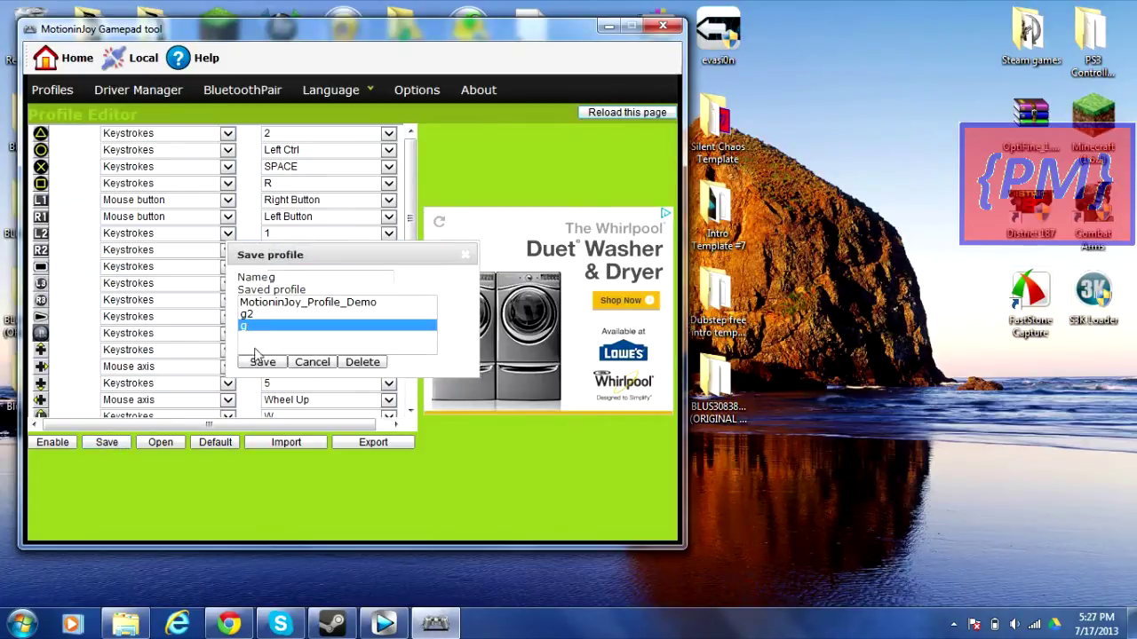
pyautogui.click(262, 363)
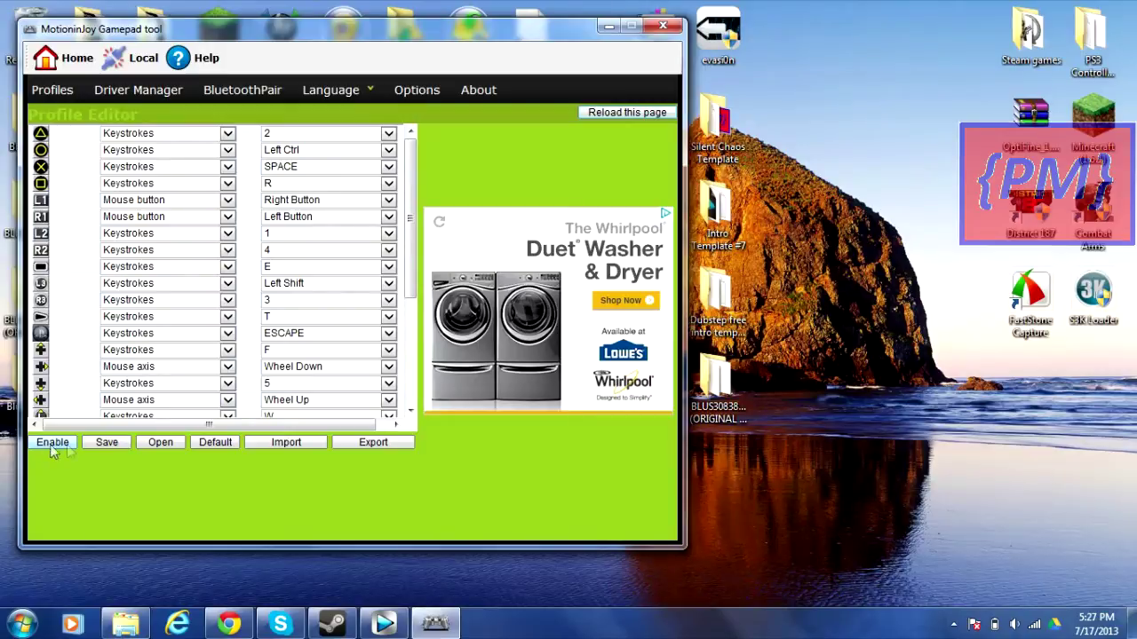
pyautogui.click(51, 444)
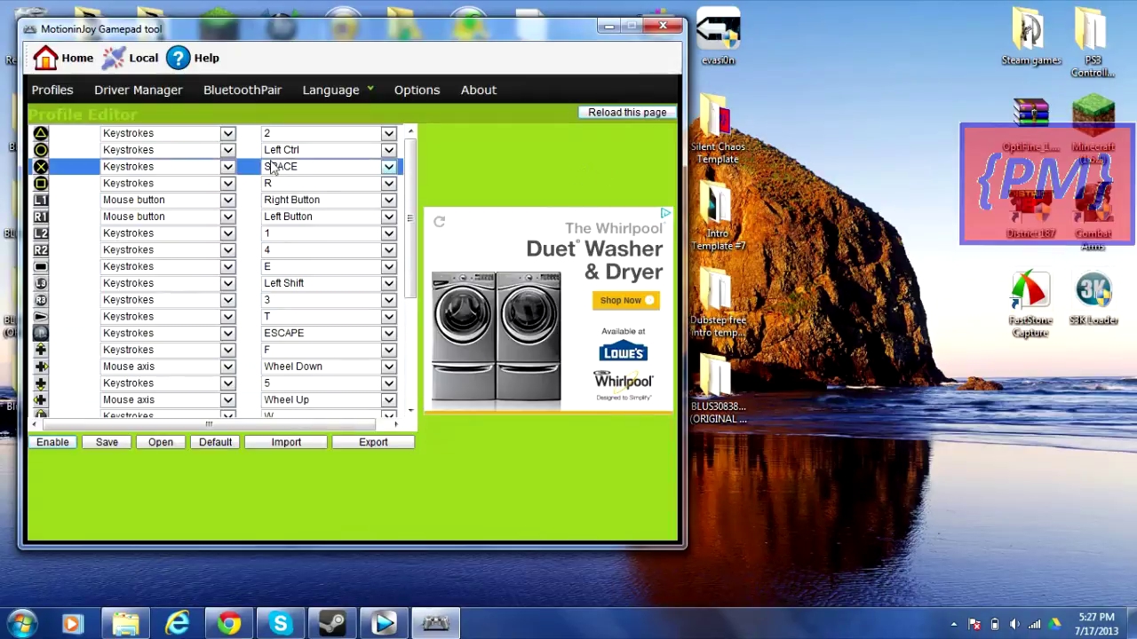
# - Return to the home page showing Custom mode with MotioninJoy_Profile_Demo enabled
pyautogui.click(64, 57)
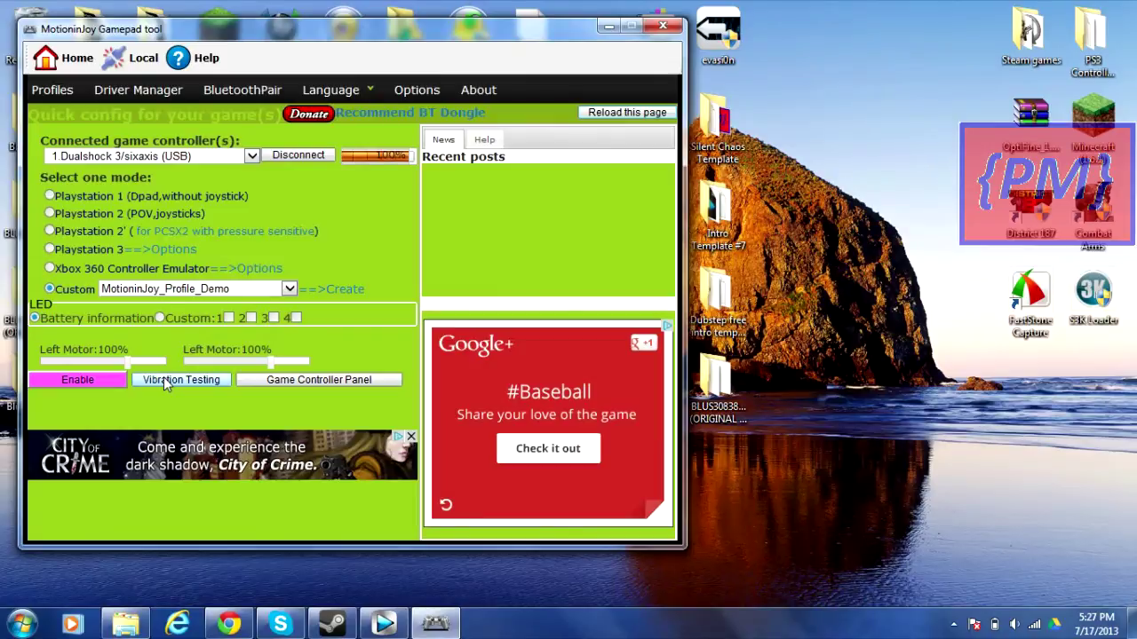
pyautogui.click(163, 380)
pyautogui.hotkey('alt', 'F4')
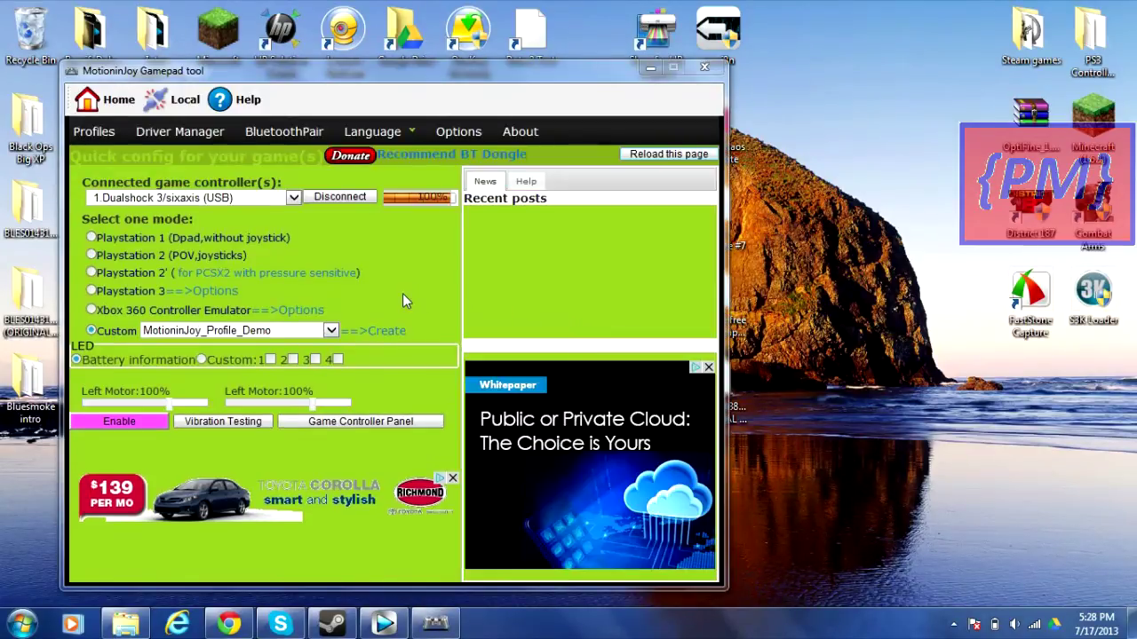
pyautogui.click(175, 131)
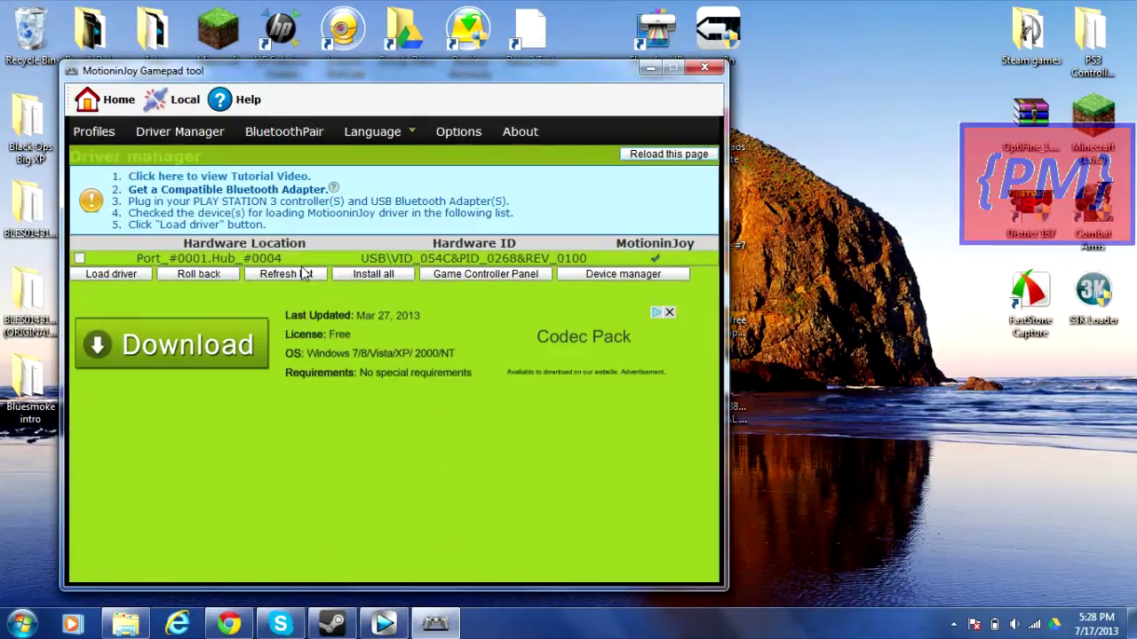
# - Load the MotionInJoy driver for the Port_#0001.Hub_#0004 controller, then go back home
pyautogui.click(79, 259)
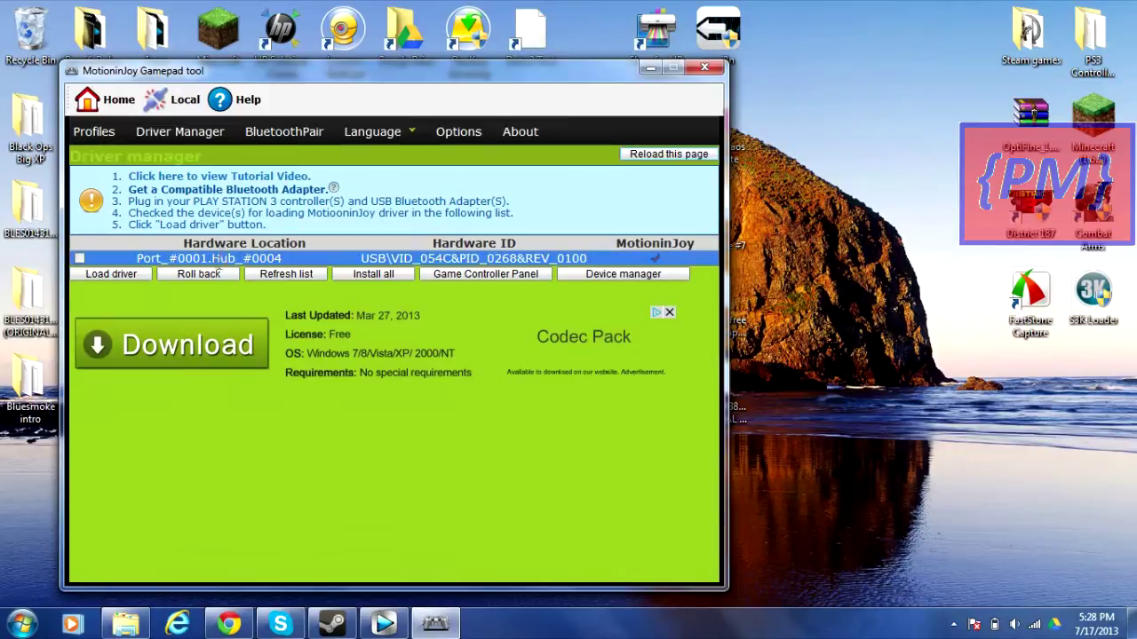
pyautogui.click(110, 274)
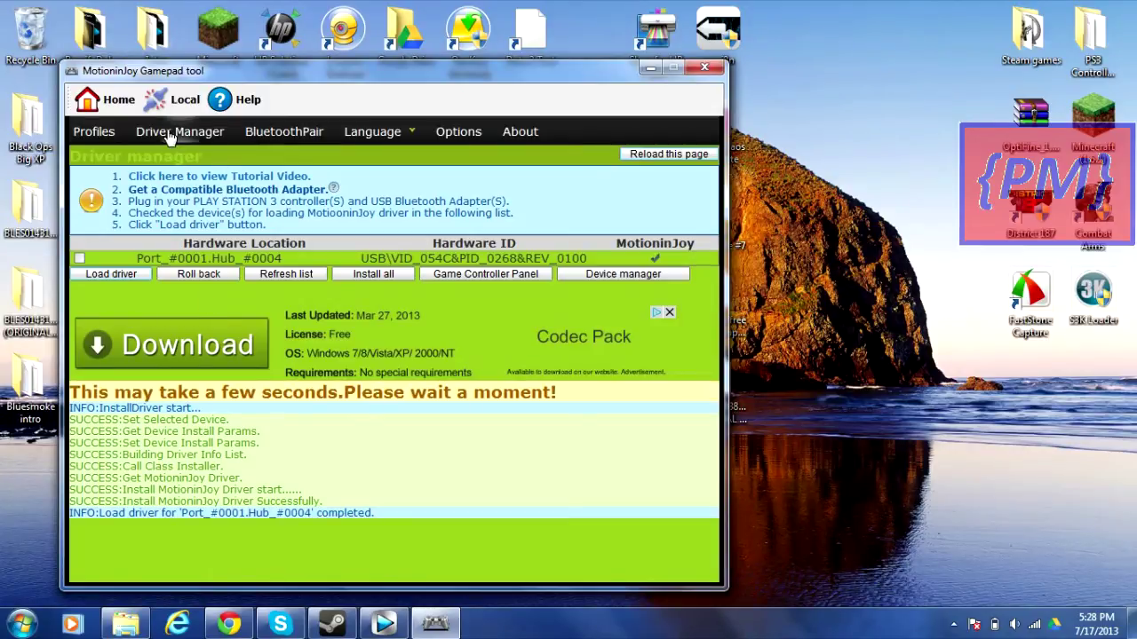
pyautogui.click(111, 99)
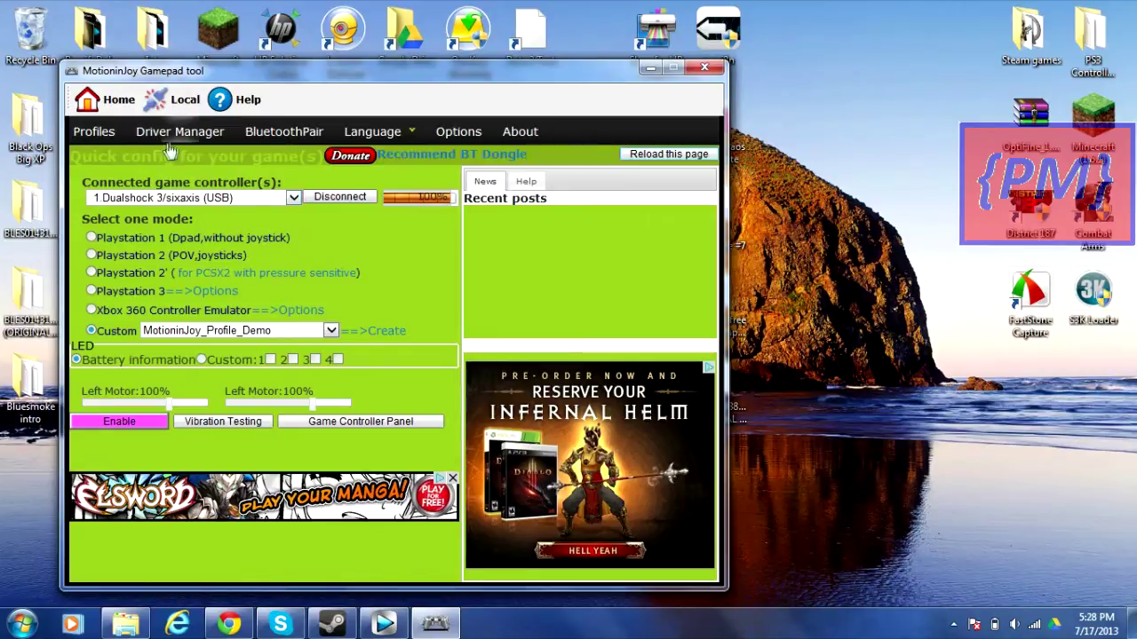
# - Show the Bluetooth Pairing page and confirm the USB DualShock 3 is the listed controller
pyautogui.click(269, 137)
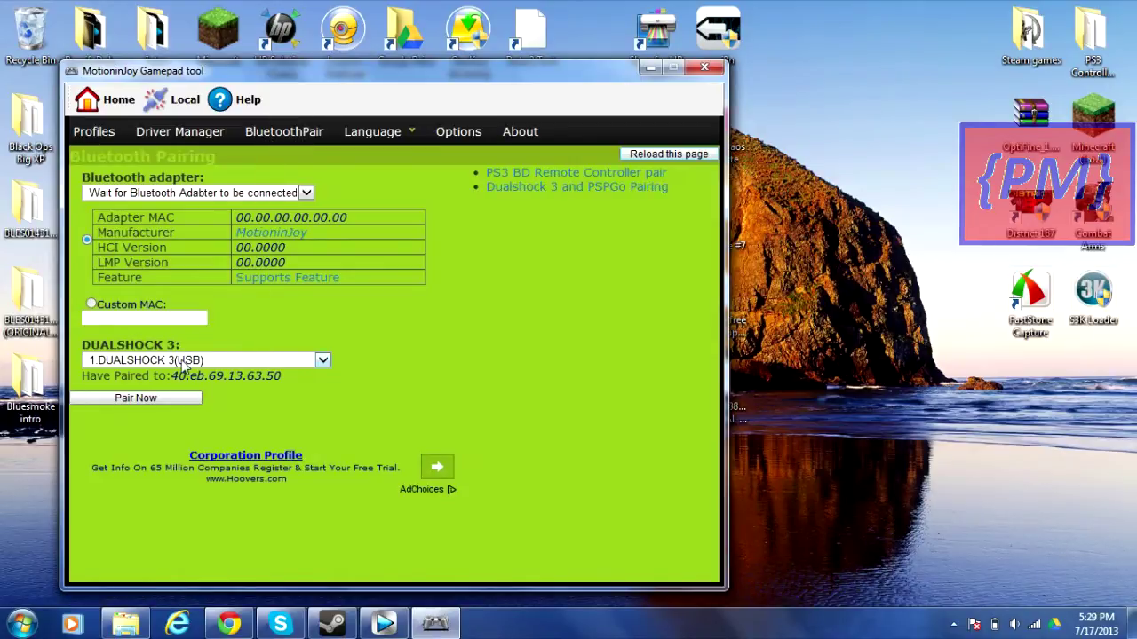
pyautogui.click(322, 362)
pyautogui.click(322, 362)
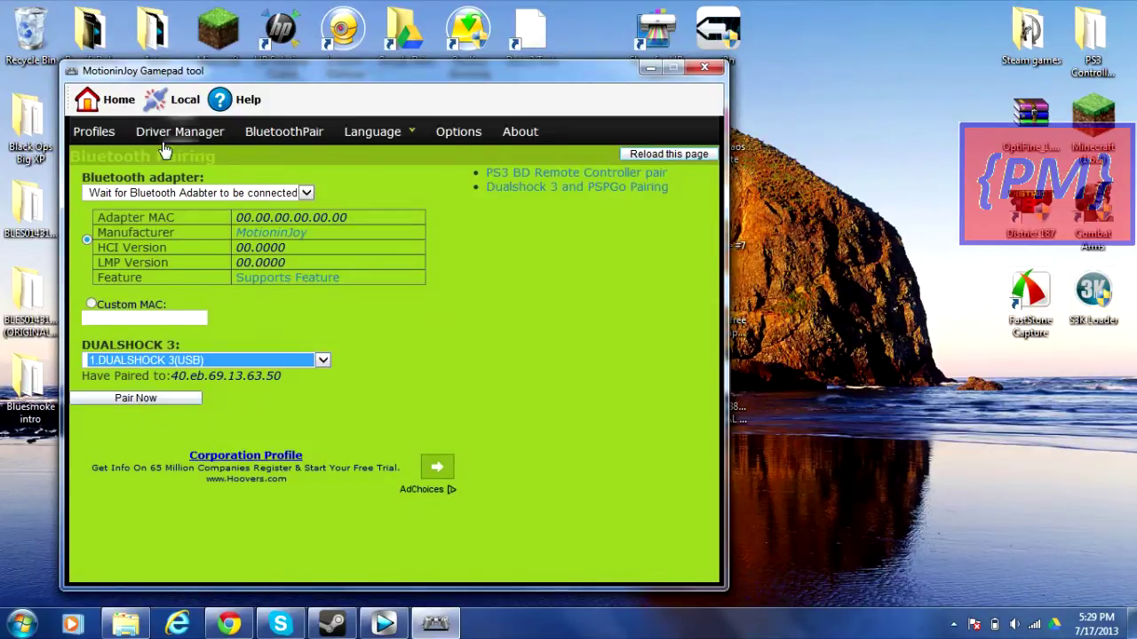
# - Go back to the home page with the USB Dualshock 3 in Custom mode
pyautogui.click(113, 99)
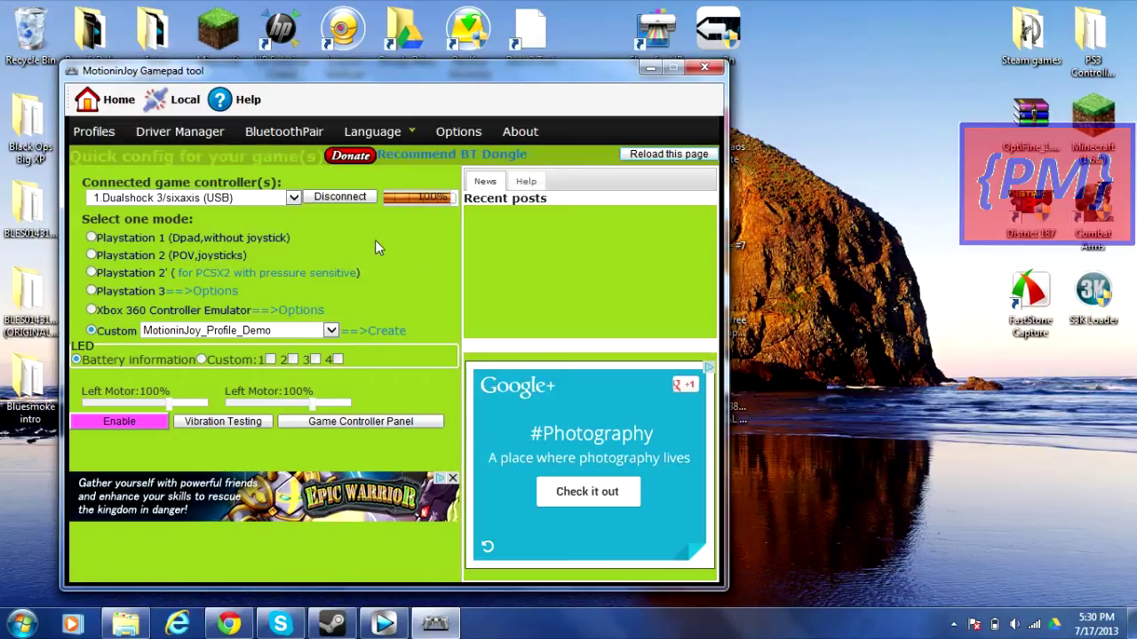
# - Exit the MotionInJoy Gamepad tool, leaving only the desktop
pyautogui.click(704, 68)
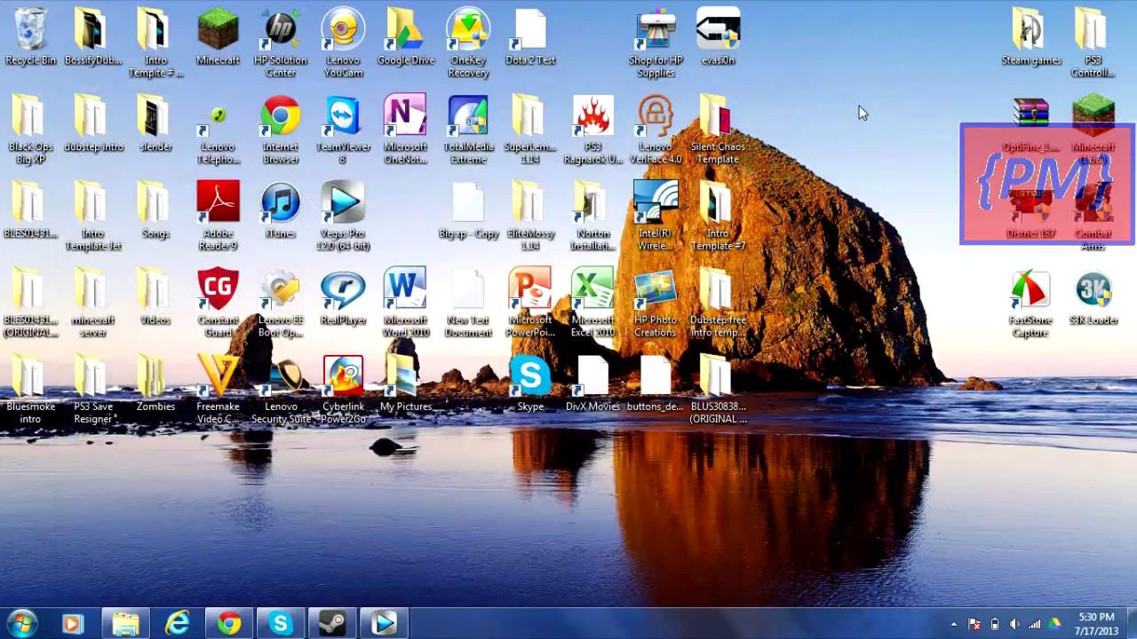